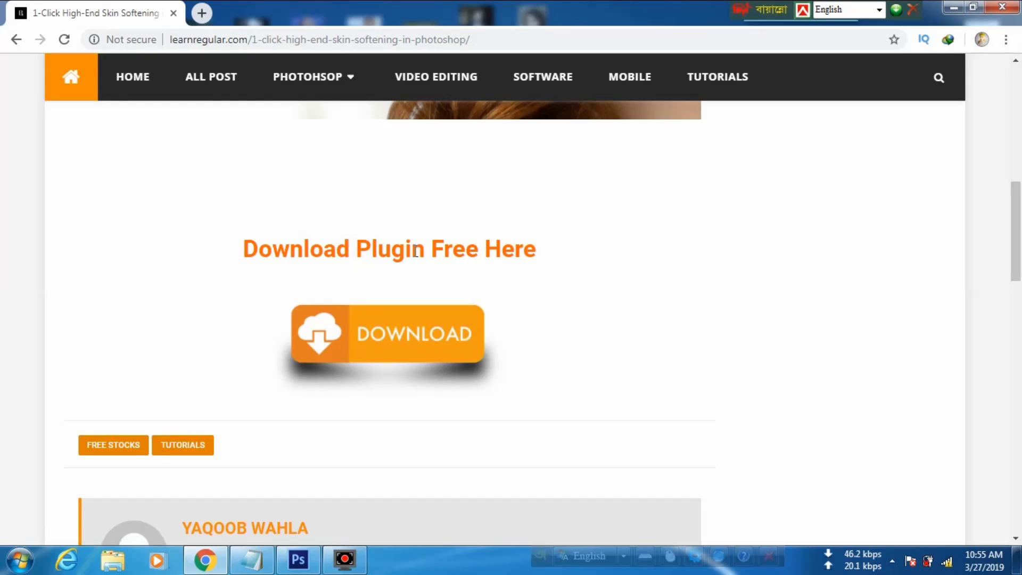
# - Try to download the Face Retouching.zip plugin archive from its MediaFire page
pyautogui.click(416, 335)
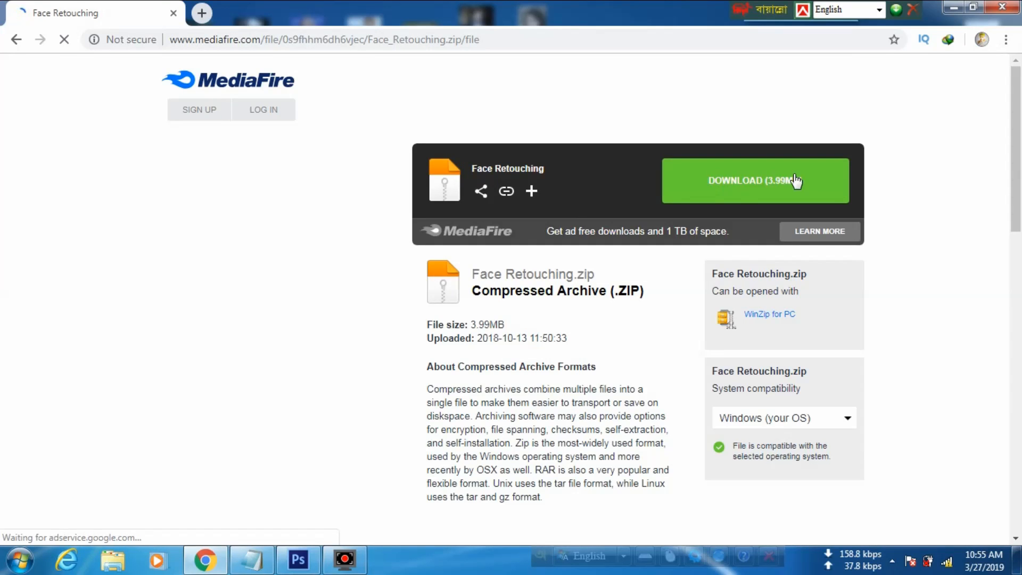
pyautogui.click(775, 189)
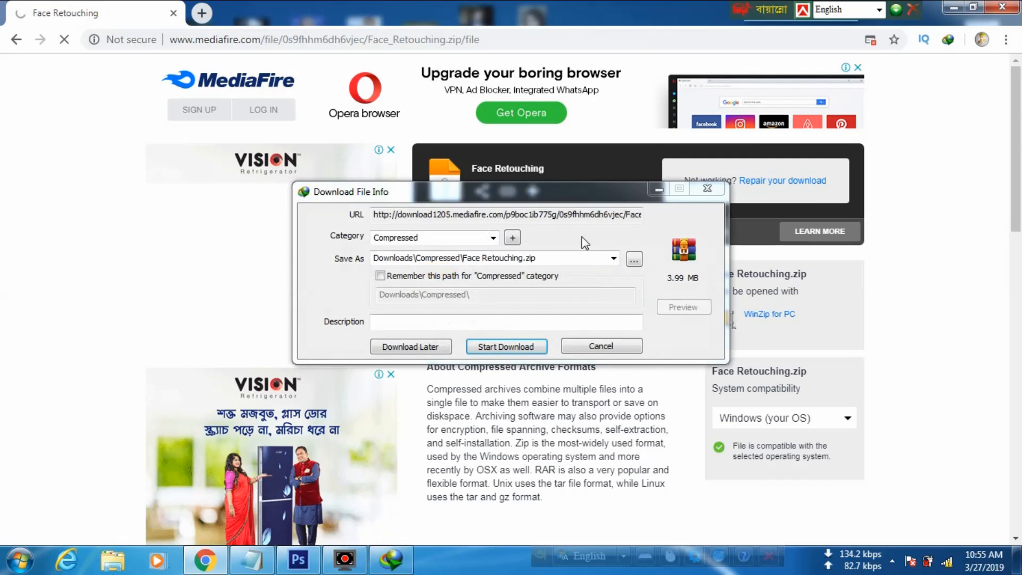
pyautogui.moveTo(598, 194); pyautogui.dragTo(667, 166)
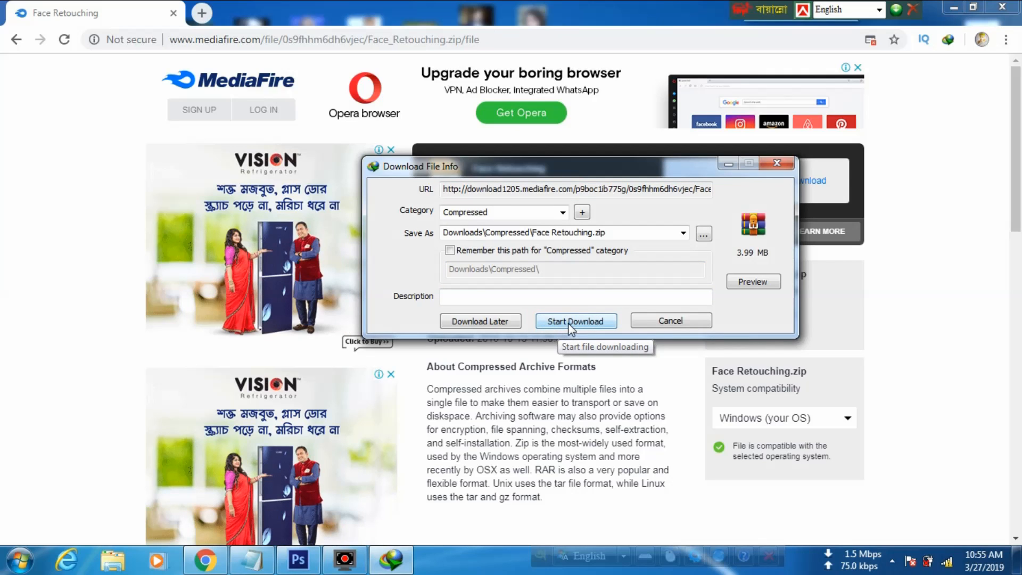
pyautogui.click(954, 7)
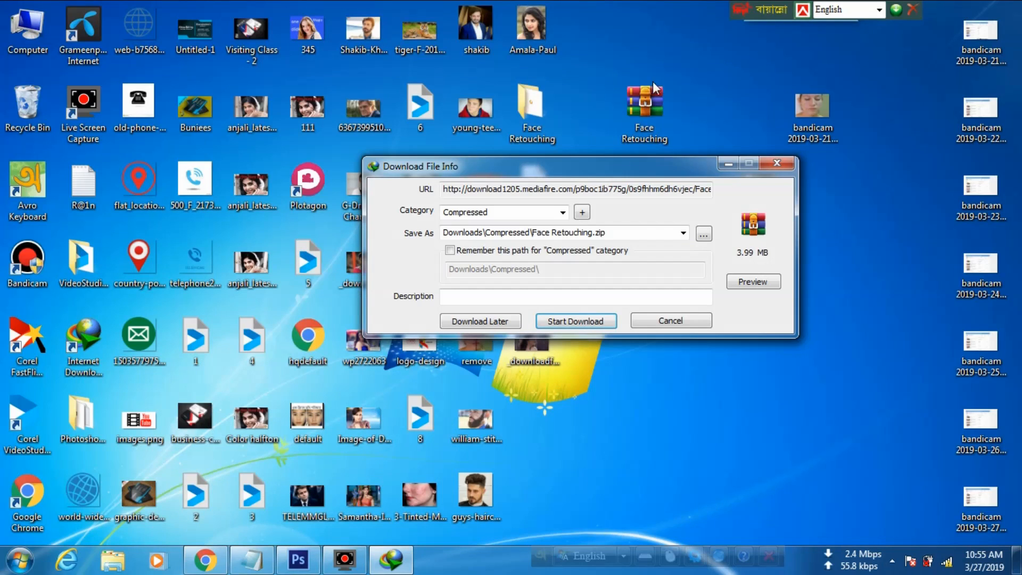
pyautogui.click(777, 163)
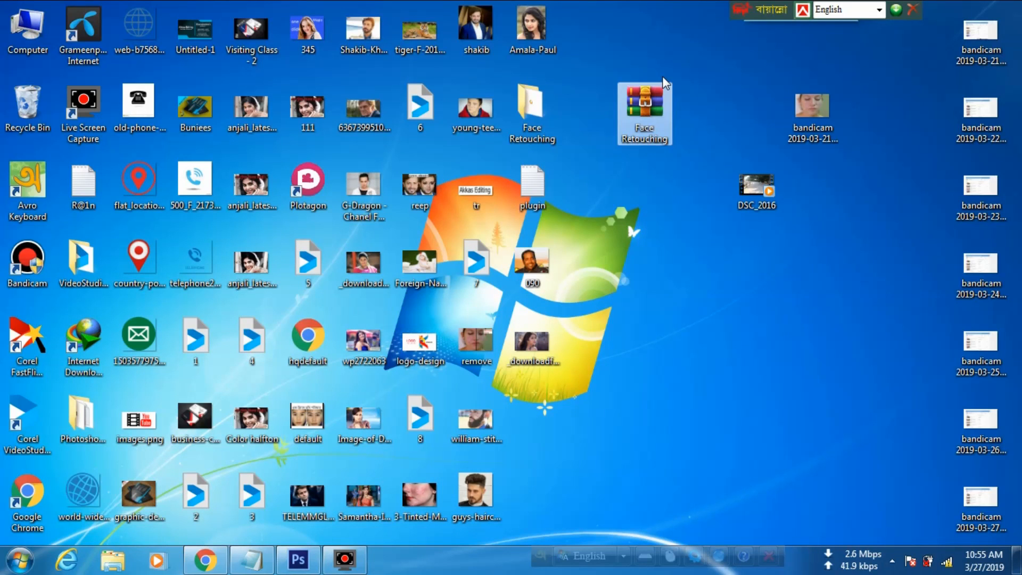
# - Run the PortraiturePlugin2342 application from the Face Retouching folder on the desktop and close the folder
pyautogui.rightClick(649, 107)
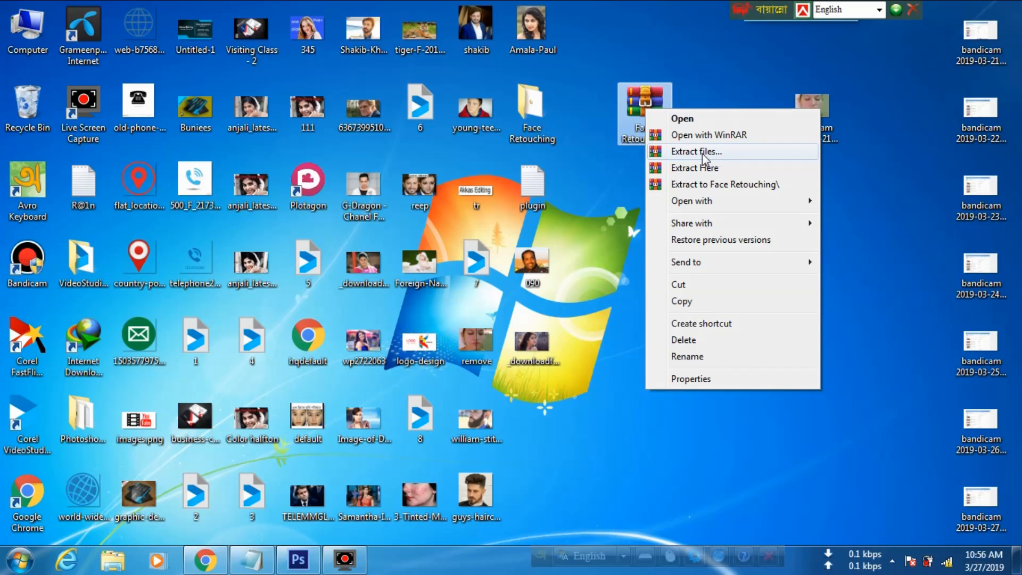
pyautogui.doubleClick(537, 110)
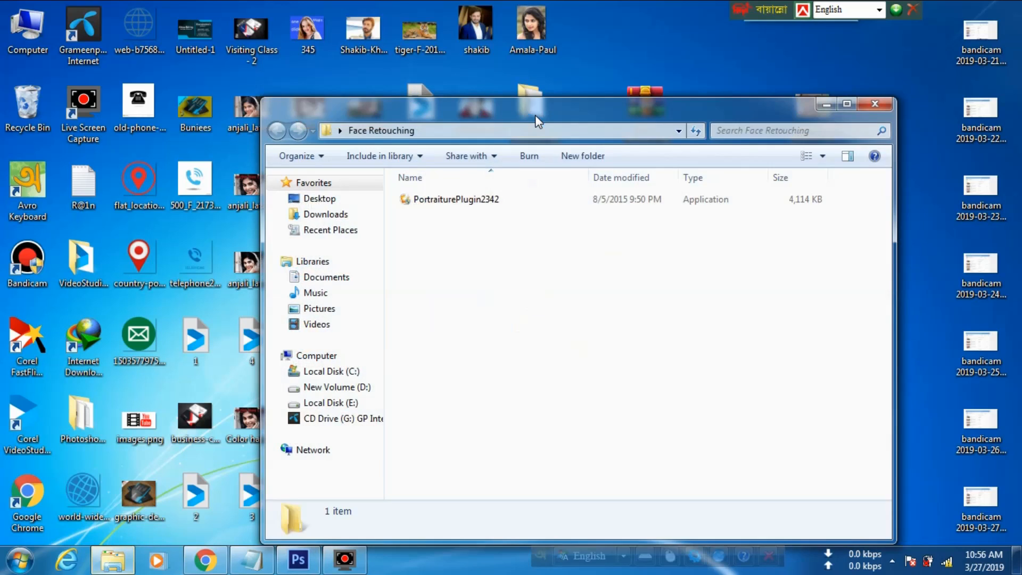
pyautogui.doubleClick(436, 200)
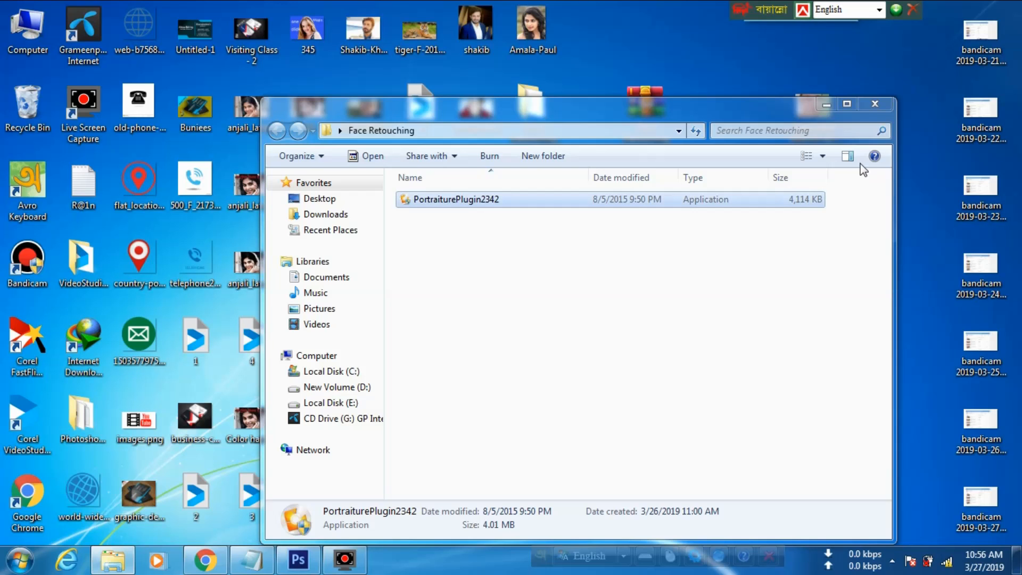
pyautogui.click(878, 107)
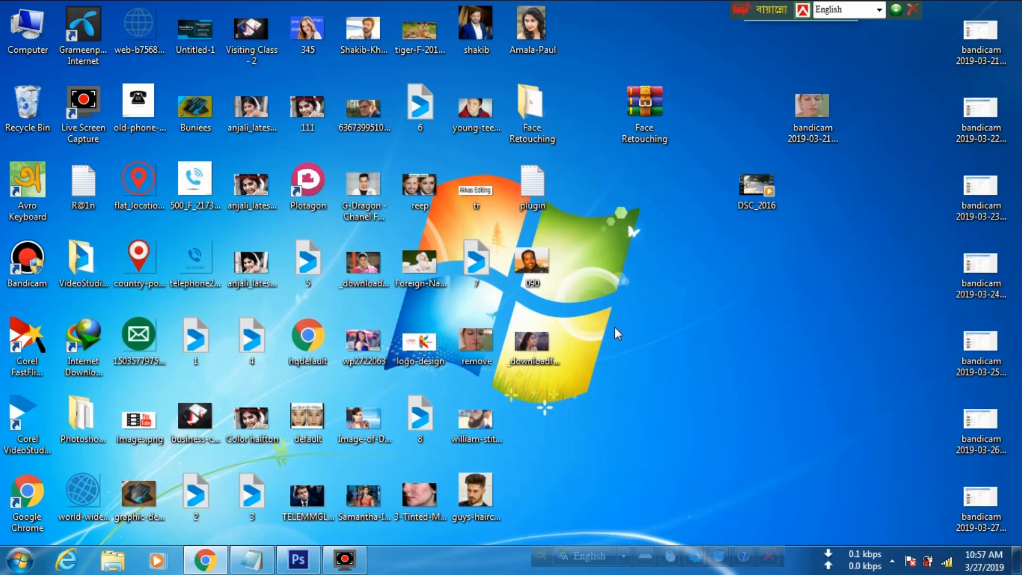
# - Switch to Photoshop and examine the skin texture on the woman's face up close
pyautogui.click(299, 560)
pyautogui.hotkey('ctrl', '+')
pyautogui.hotkey('ctrl', '+')
pyautogui.hotkey('ctrl', '+')
pyautogui.hotkey('ctrl', '+')
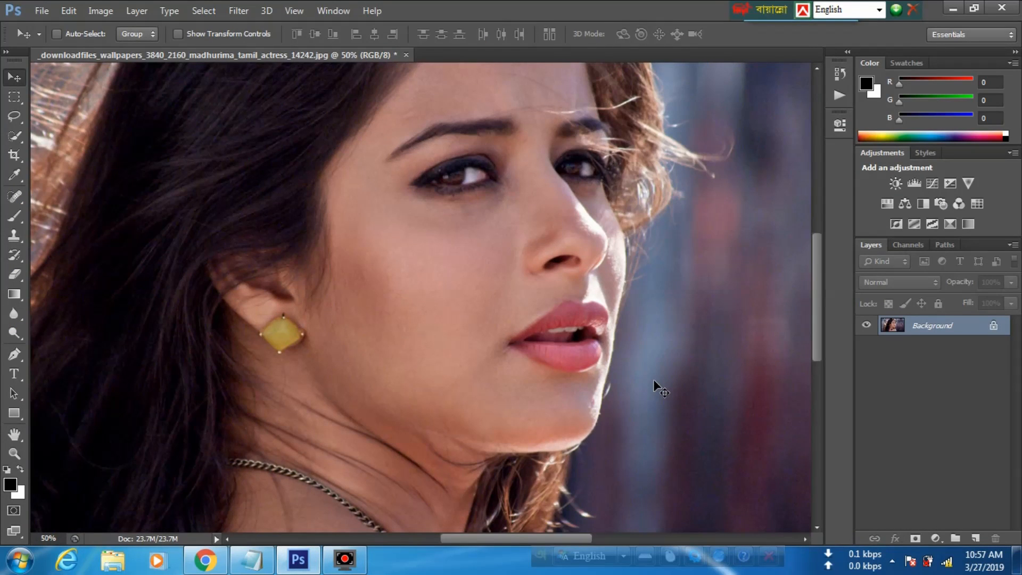
pyautogui.hotkey('ctrl', '+')
pyautogui.hotkey('ctrl', '+')
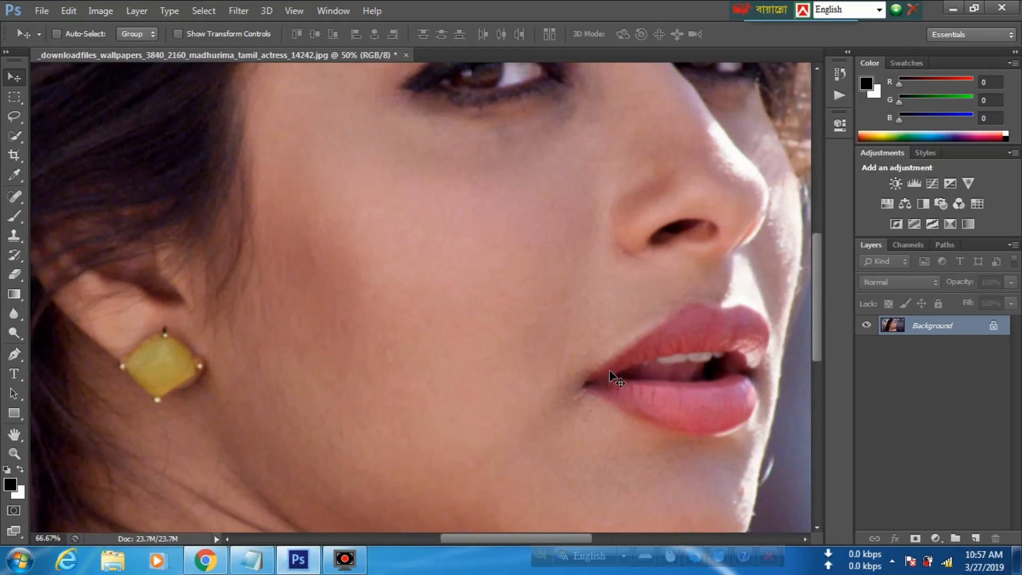
pyautogui.hotkey('ctrl', '-')
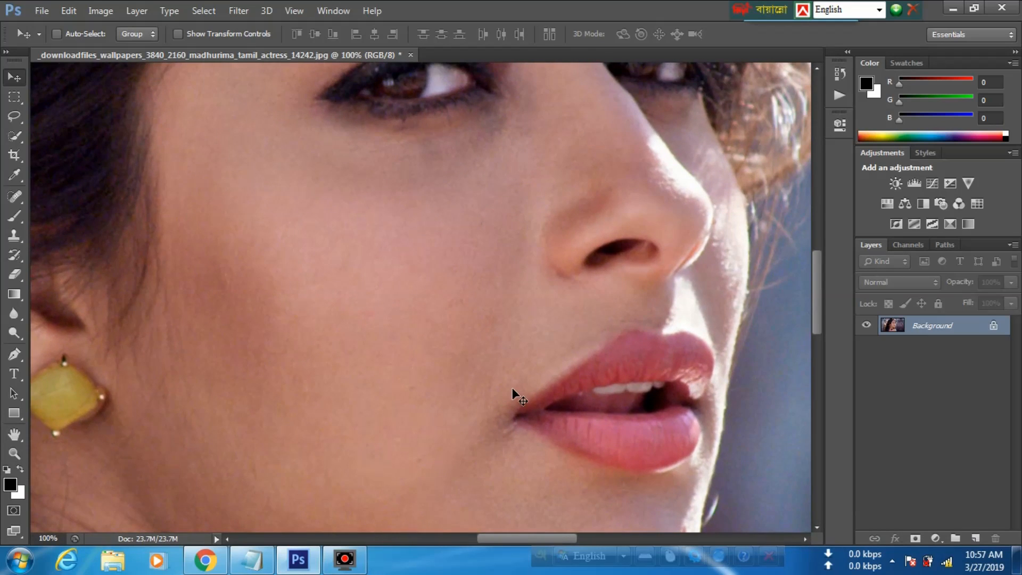
pyautogui.hotkey('ctrl', '-')
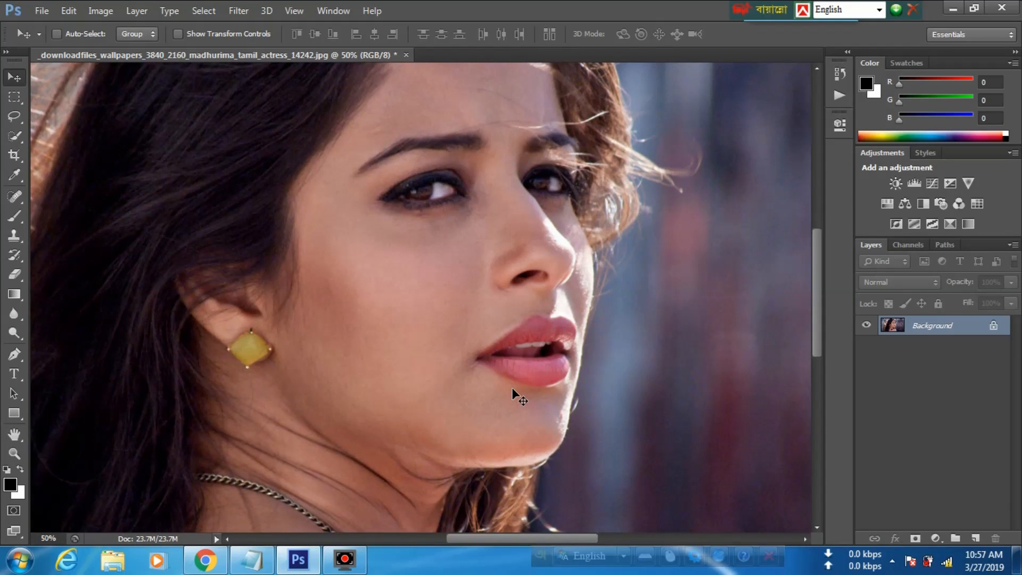
# - Duplicate the Background layer and convert the copy to a Smart Object
pyautogui.hotkey('ctrl', 'j')
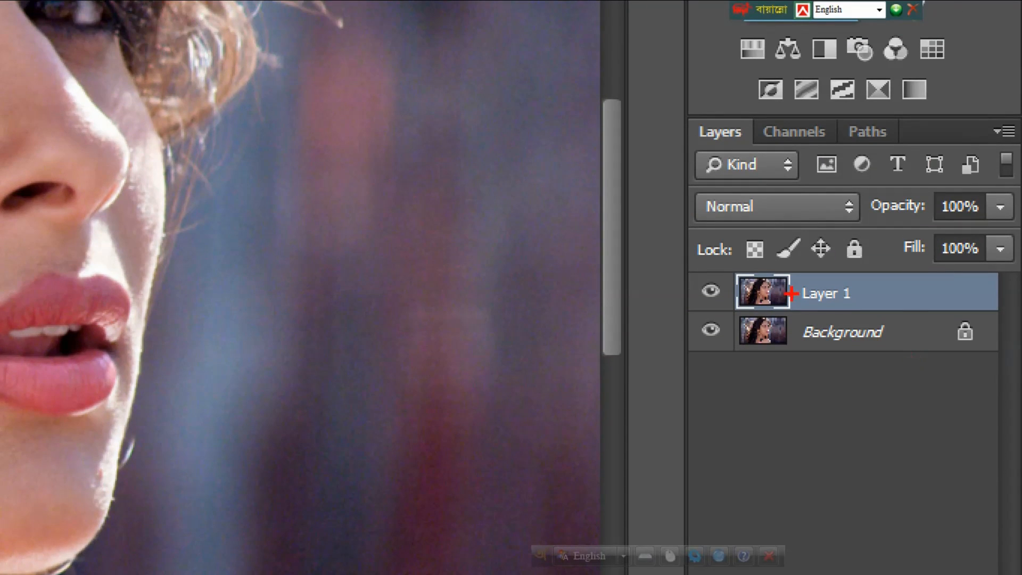
pyautogui.moveTo(698, 267)
pyautogui.mouseDown()
pyautogui.moveTo(926, 298)
pyautogui.moveTo(1007, 328)
pyautogui.mouseUp()
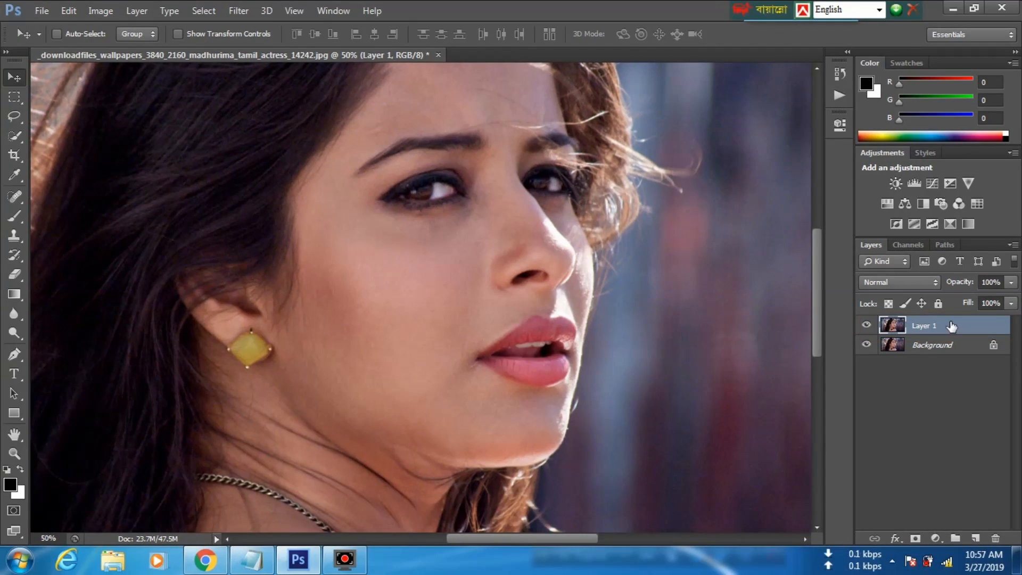
pyautogui.rightClick(951, 326)
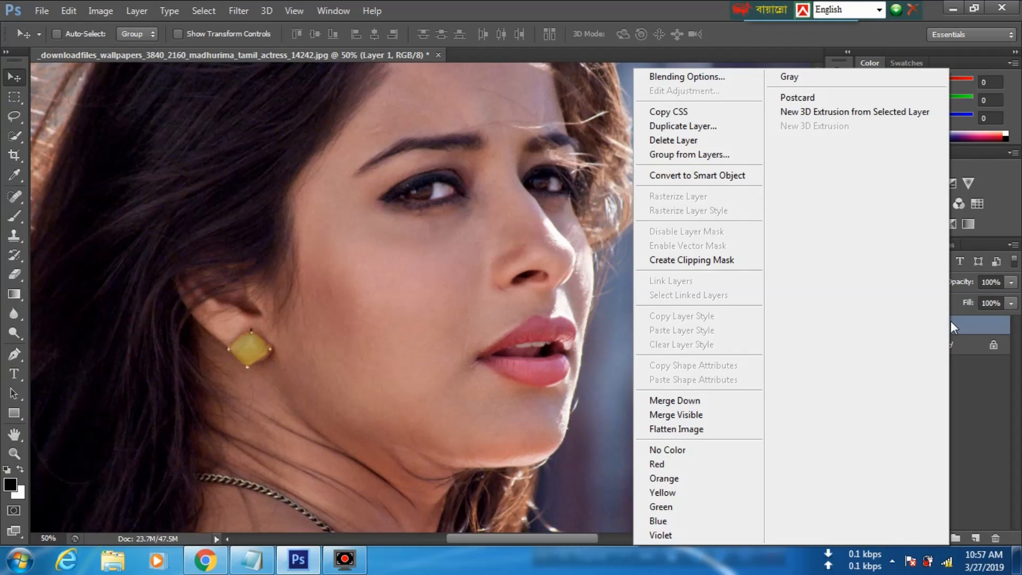
pyautogui.click(686, 184)
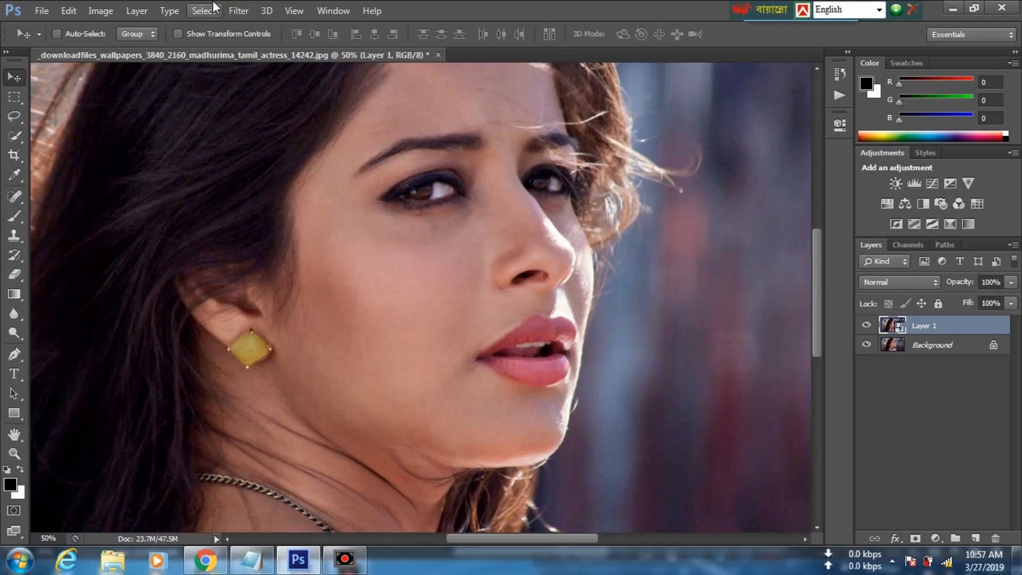
# - Open the Imagenomic Portraiture filter for Layer 1 and dismiss its registration notice
pyautogui.click(234, 10)
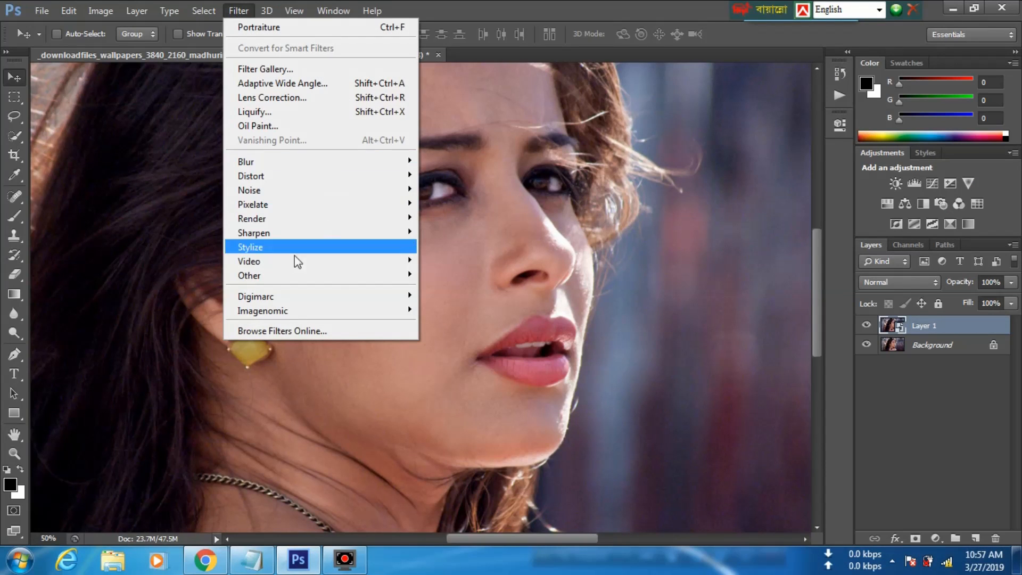
pyautogui.moveTo(293, 318)
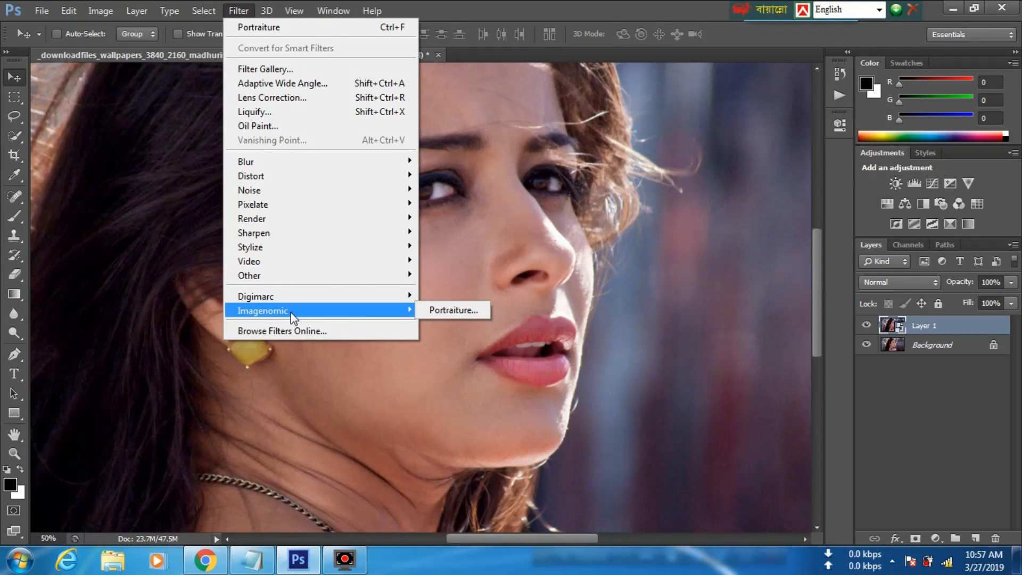
pyautogui.click(452, 313)
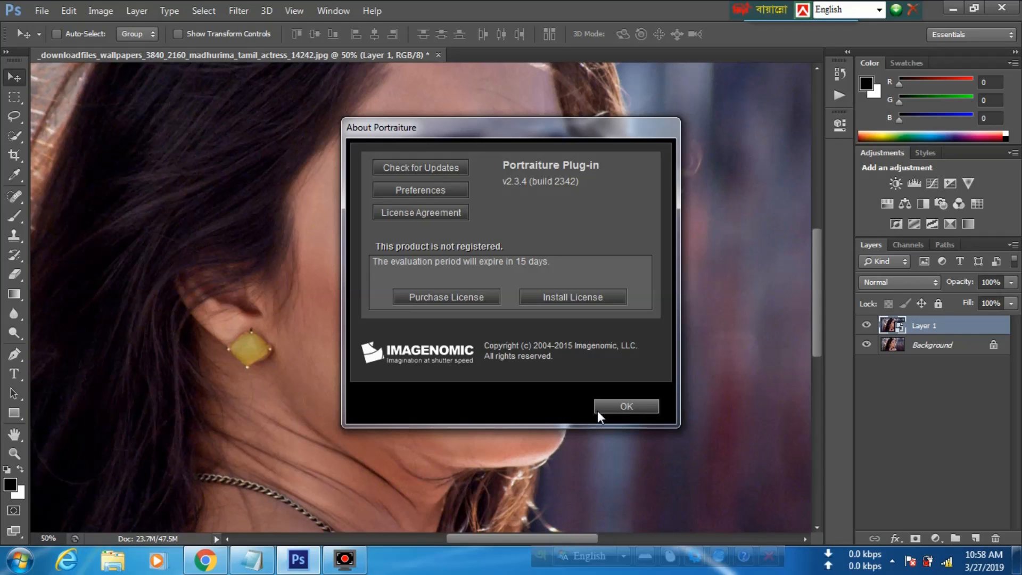
pyautogui.click(640, 403)
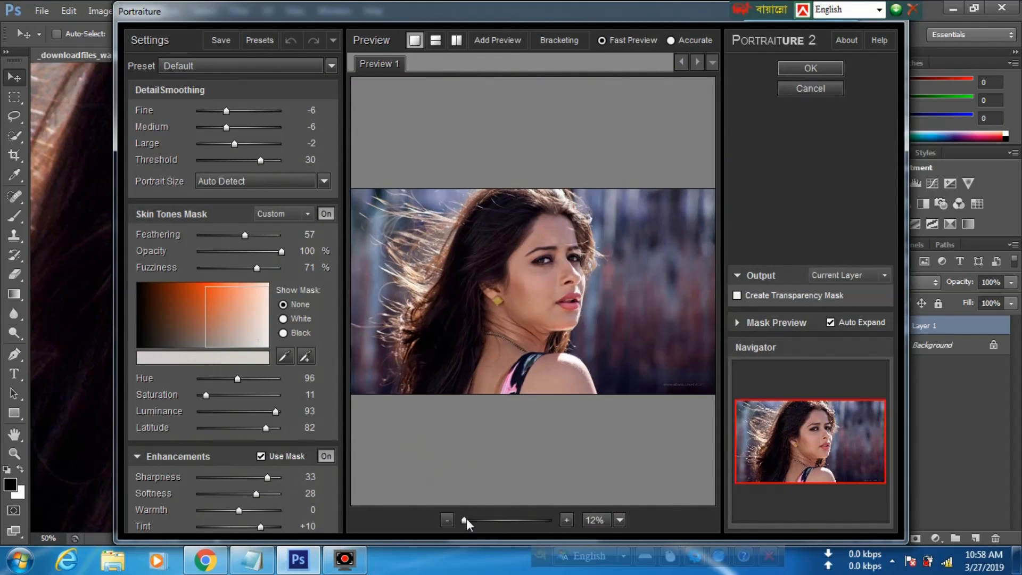
# - Apply Portraiture with Fine +17, Medium +9, Large +8, Feathering 75, Saturation 33 and Luminance 100
pyautogui.moveTo(472, 519); pyautogui.dragTo(474, 519)
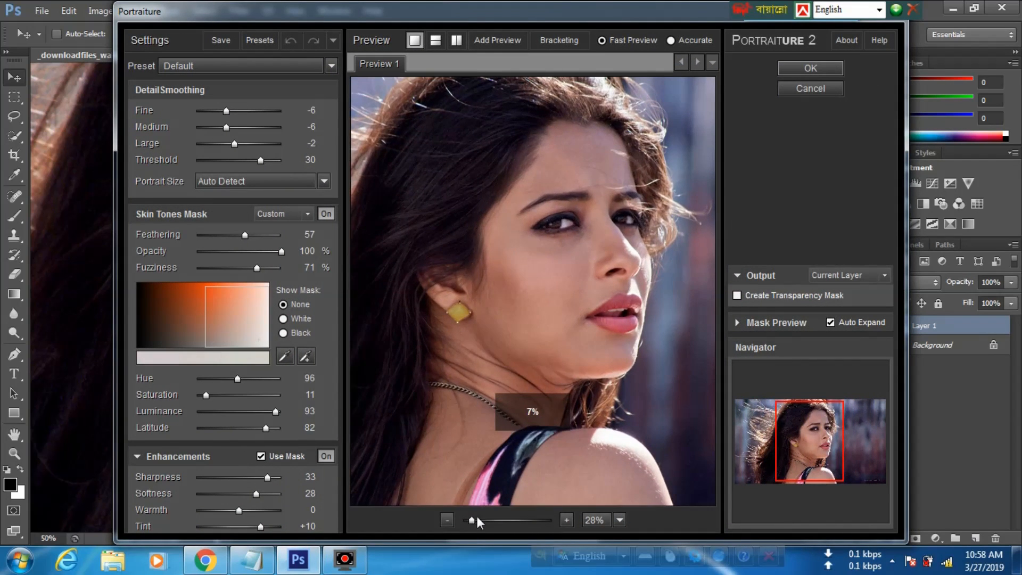
pyautogui.moveTo(226, 110); pyautogui.dragTo(276, 119)
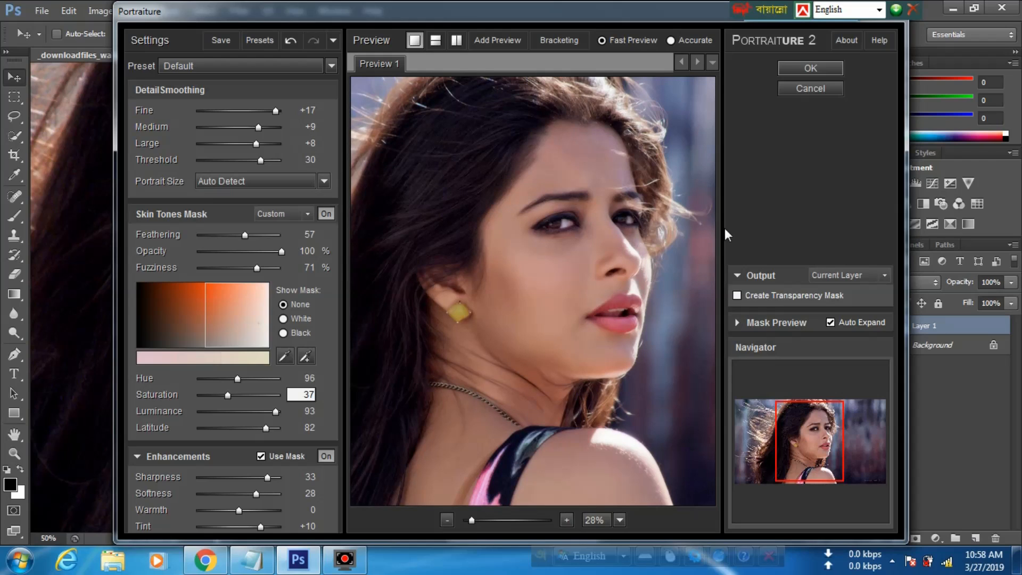
pyautogui.click(219, 299)
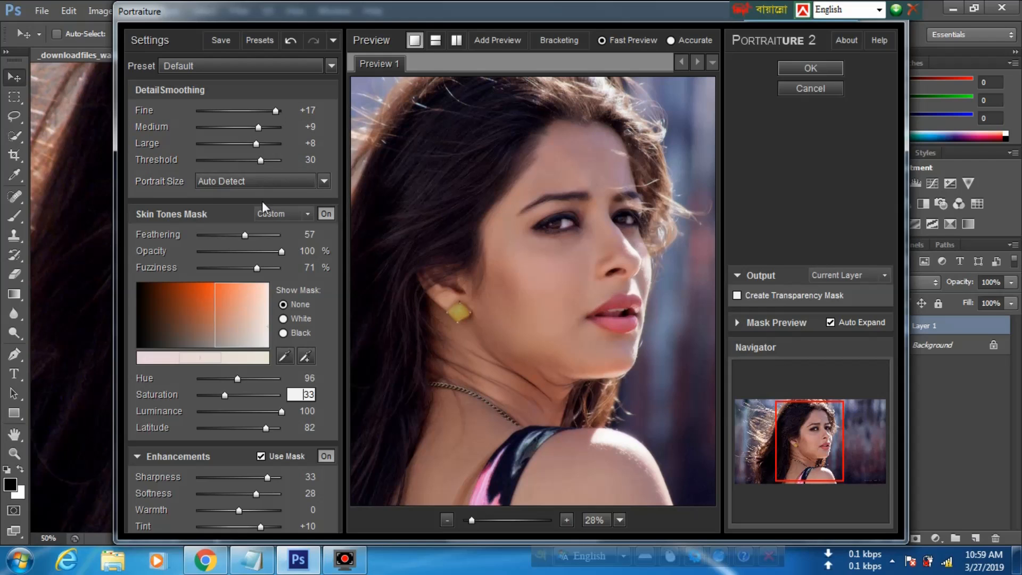
pyautogui.moveTo(245, 235); pyautogui.dragTo(260, 238)
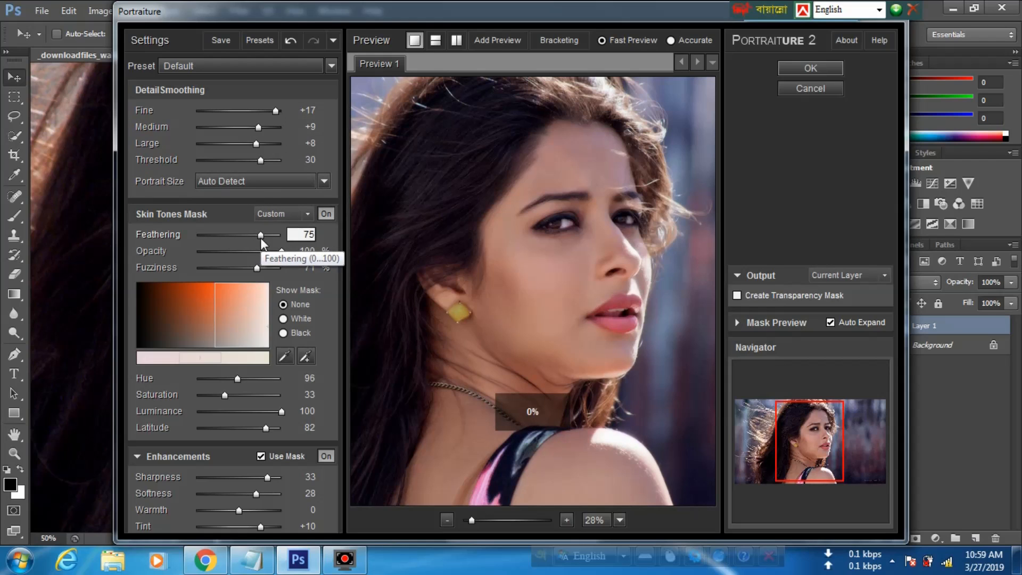
pyautogui.click(810, 68)
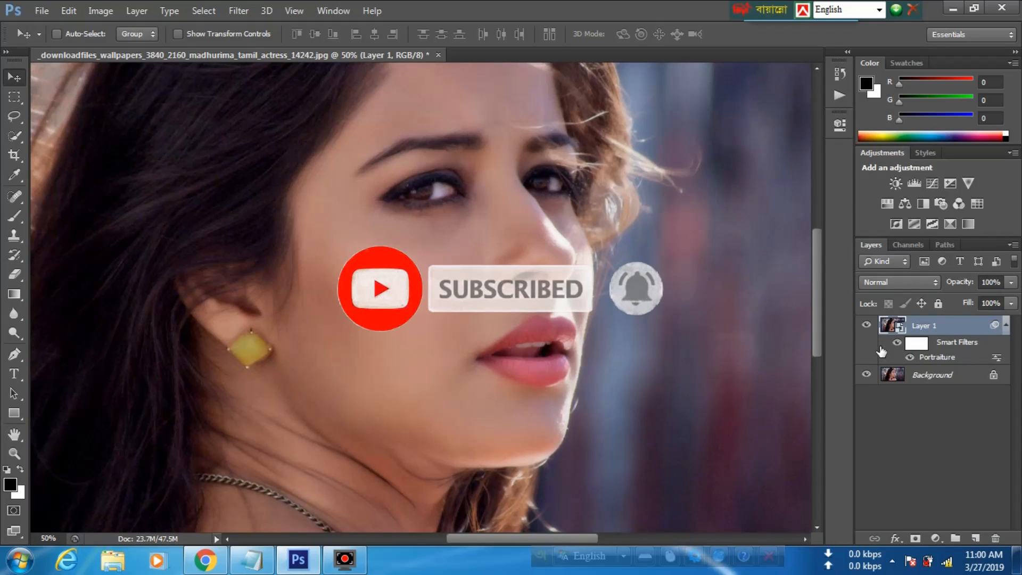
# - Compare the face before and after skin smoothing by toggling the visibility of Layer 1
pyautogui.hotkey('ctrl', '-')
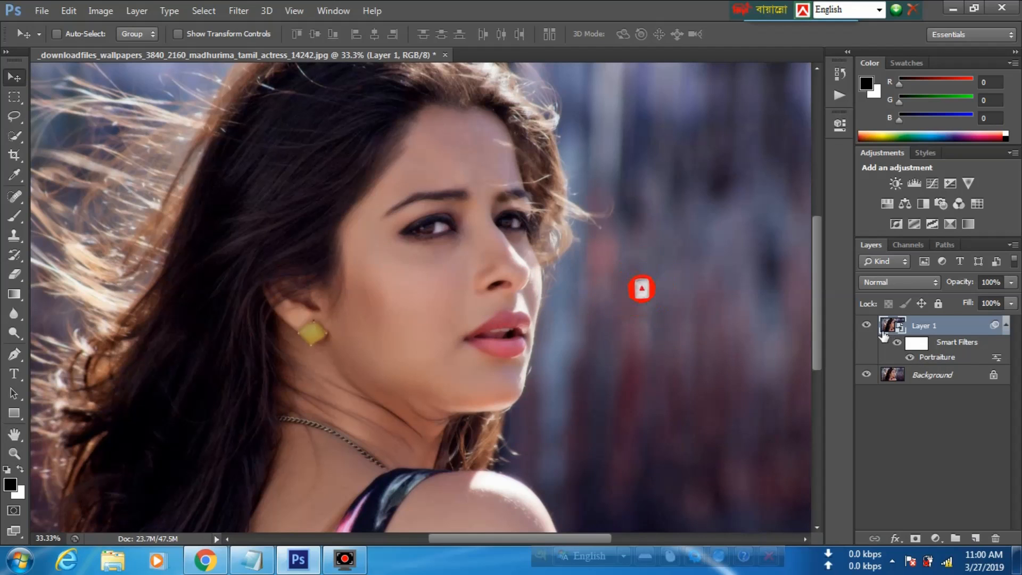
pyautogui.click(868, 325)
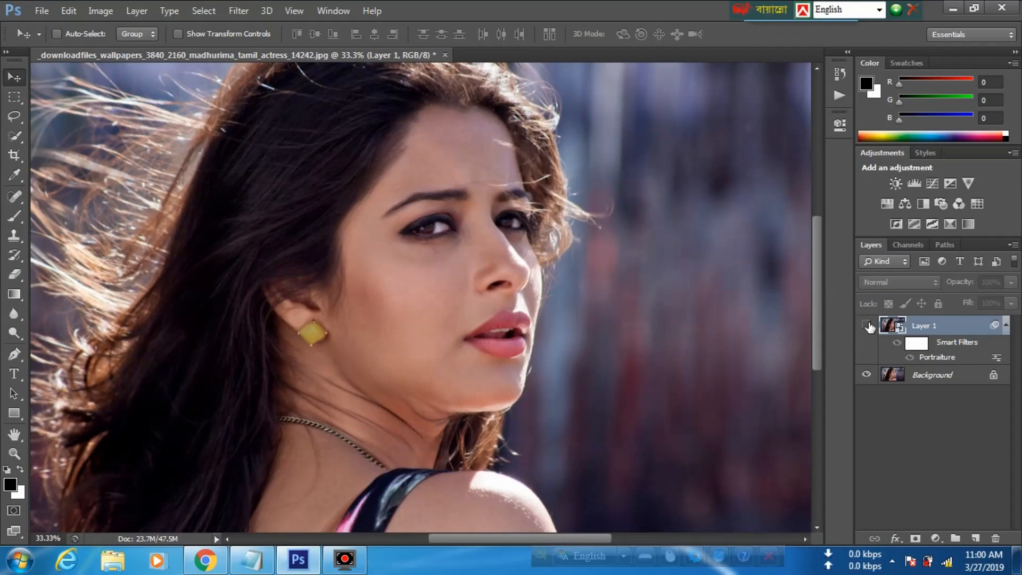
pyautogui.hotkey('ctrl', '+')
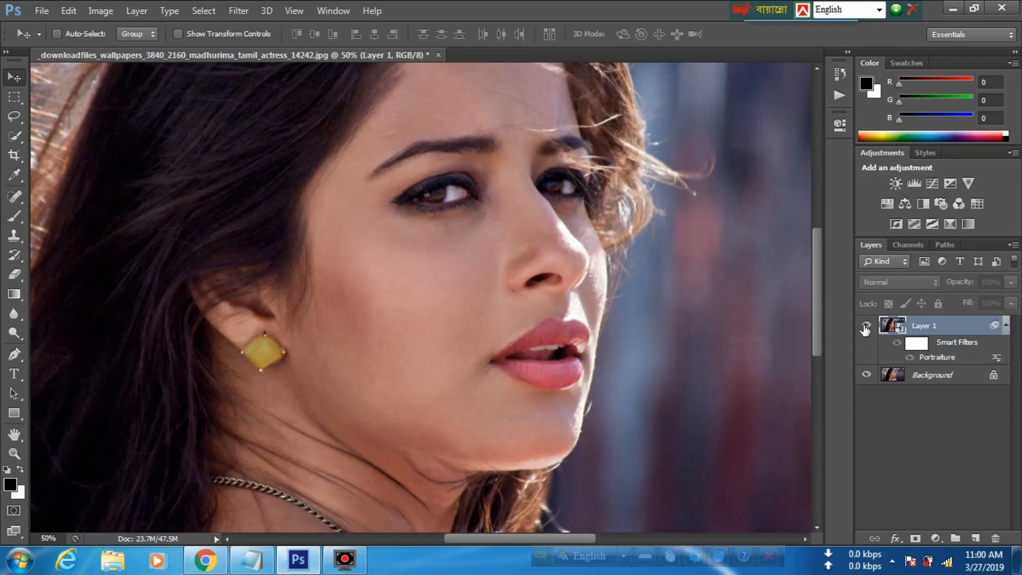
pyautogui.click(866, 327)
pyautogui.click(866, 328)
pyautogui.click(867, 327)
pyautogui.click(867, 327)
# - Add a layer mask to Layer 1 and paint the eyes and lips black with a 70-size brush to restore their detail
pyautogui.click(916, 538)
pyautogui.press('b')
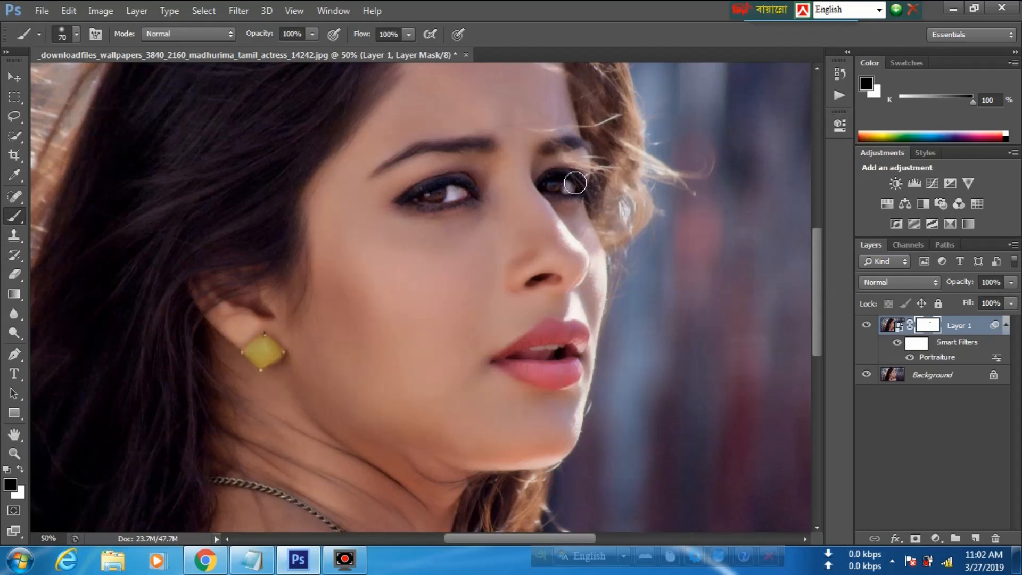
pyautogui.moveTo(532, 382)
pyautogui.mouseDown()
pyautogui.moveTo(574, 358)
pyautogui.moveTo(540, 347)
pyautogui.moveTo(577, 325)
pyautogui.moveTo(595, 342)
pyautogui.moveTo(564, 347)
pyautogui.moveTo(576, 347)
pyautogui.moveTo(567, 371)
pyautogui.moveTo(526, 372)
pyautogui.moveTo(547, 381)
pyautogui.moveTo(573, 371)
pyautogui.mouseUp()
# - Check the masked retouch against the original in the whole portrait and in the face close-up by repeatedly hiding and showing Layer 1
pyautogui.hotkey('ctrl', '-')
pyautogui.hotkey('ctrl', '-')
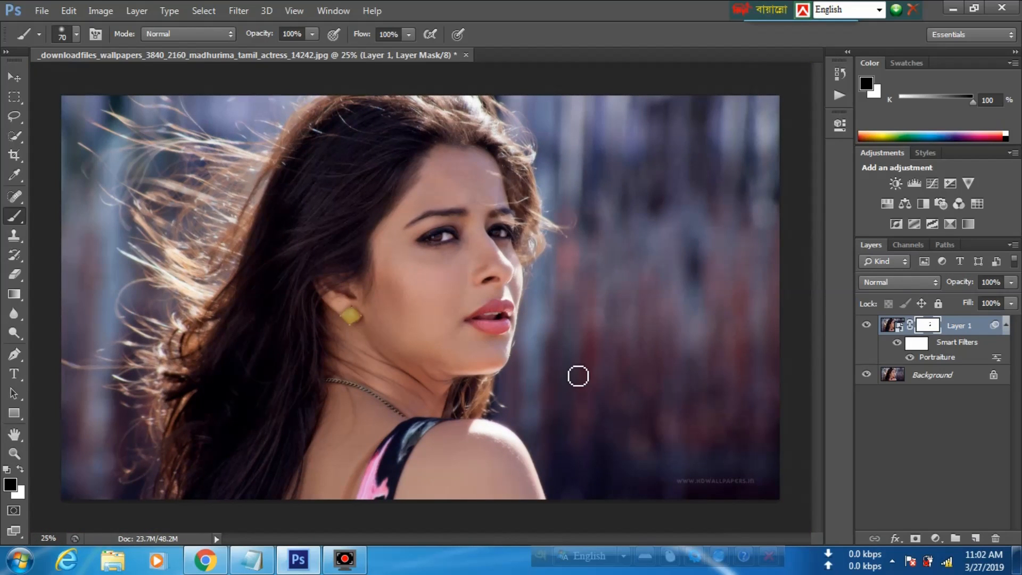
pyautogui.click(866, 326)
pyautogui.hotkey('ctrl', '+')
pyautogui.hotkey('ctrl', '+')
pyautogui.hotkey('ctrl', '+')
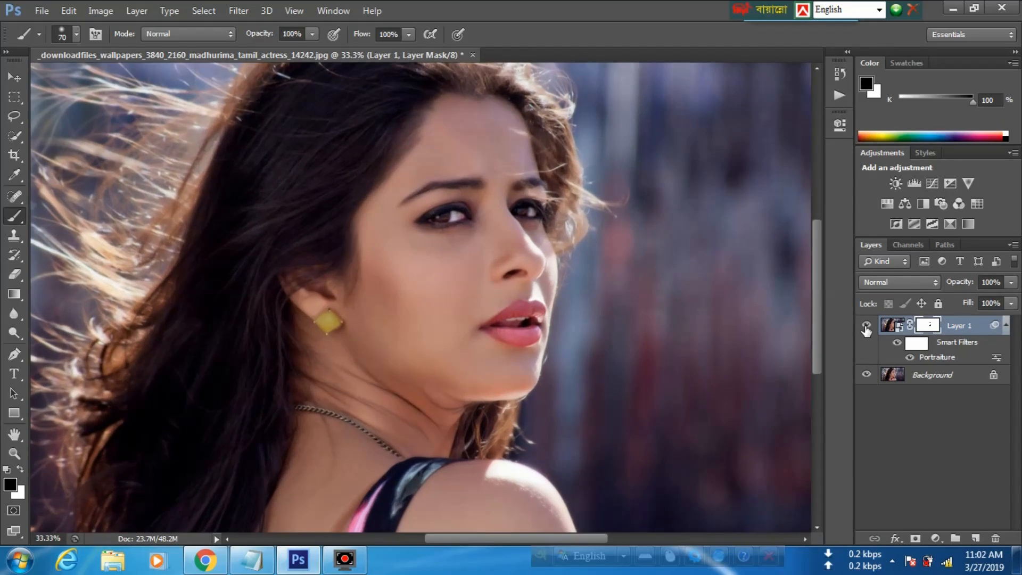
pyautogui.click(866, 326)
pyautogui.click(866, 326)
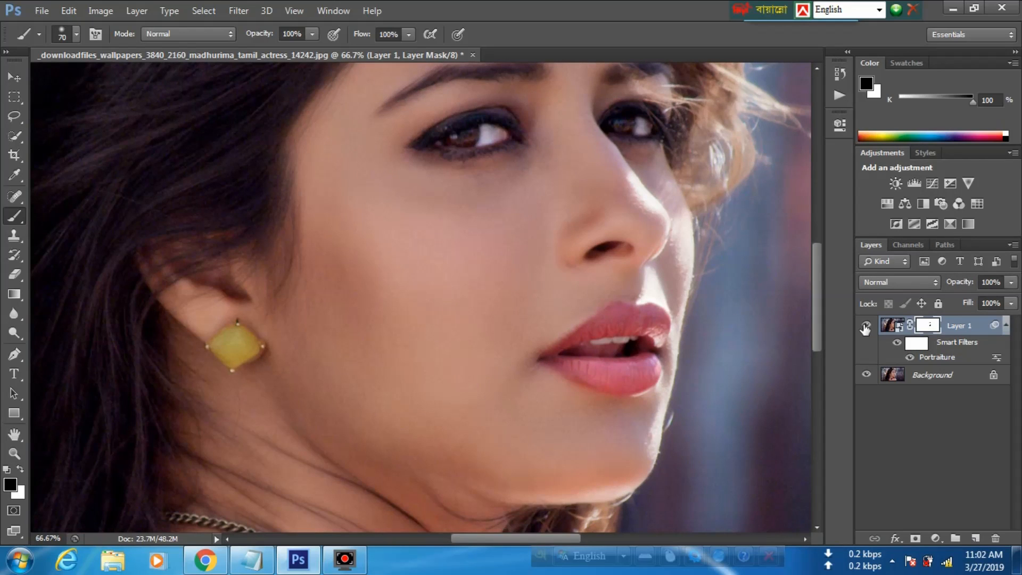
pyautogui.click(867, 326)
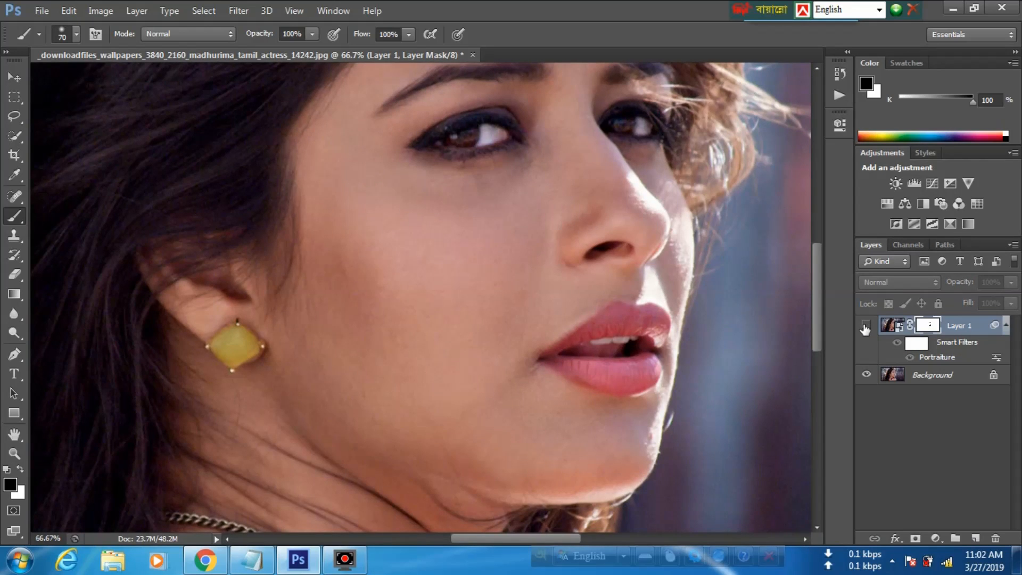
pyautogui.click(866, 326)
pyautogui.hotkey('ctrl', '-')
pyautogui.hotkey('ctrl', '-')
pyautogui.hotkey('ctrl', '-')
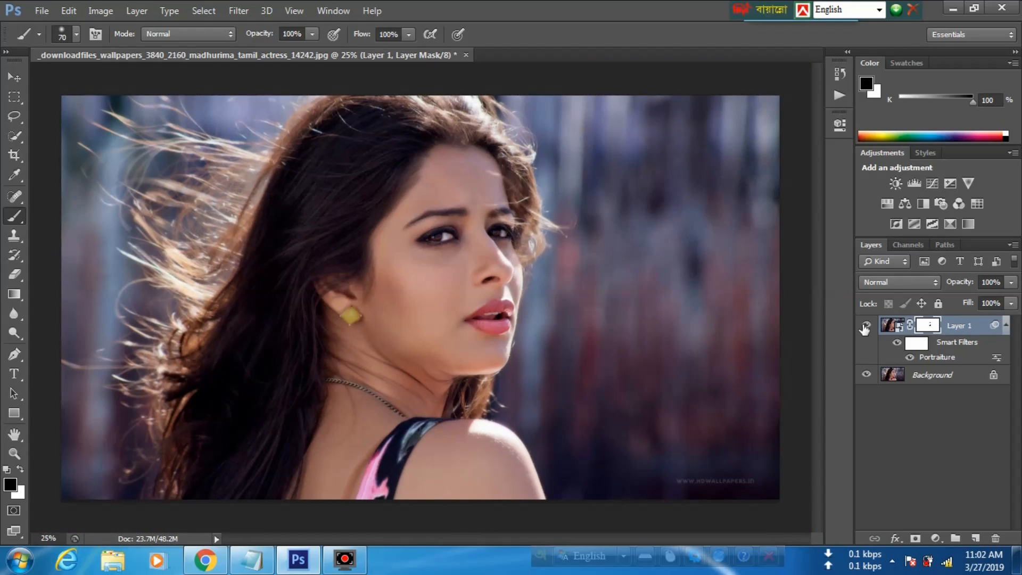
pyautogui.hotkey('ctrl', '+')
pyautogui.hotkey('ctrl', '+')
pyautogui.hotkey('ctrl', '+')
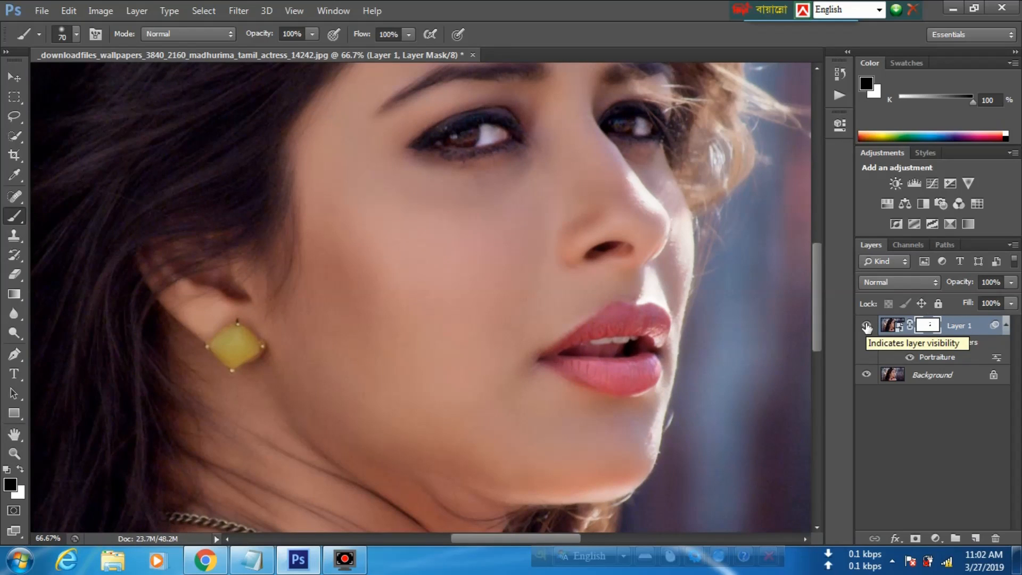
pyautogui.click(867, 326)
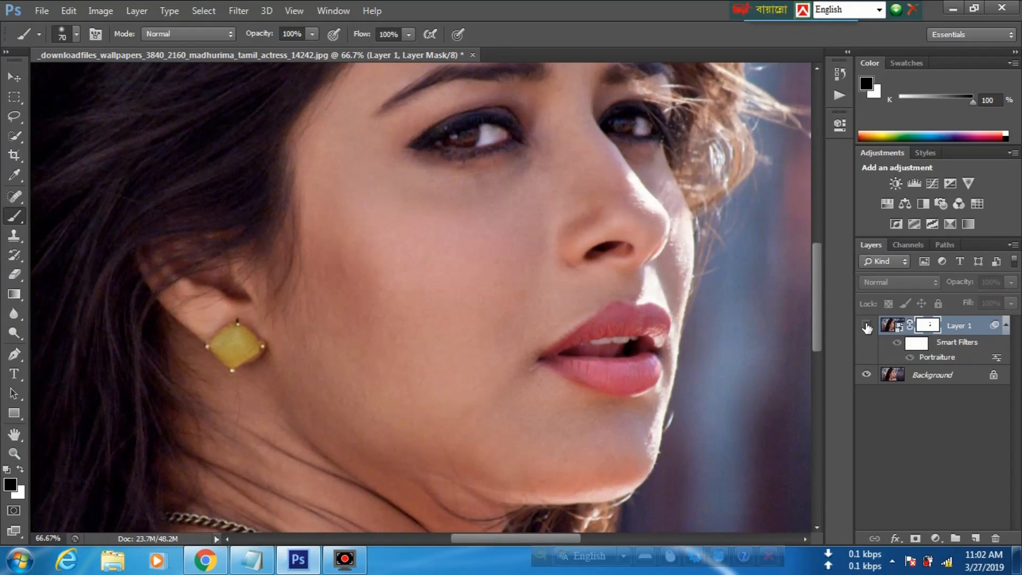
pyautogui.click(867, 326)
pyautogui.click(867, 326)
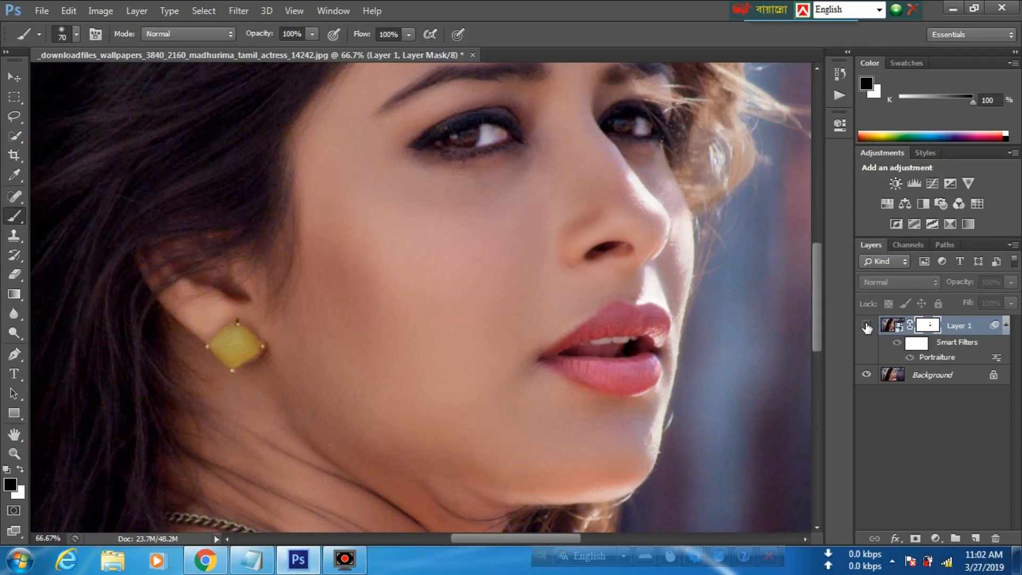
pyautogui.click(867, 326)
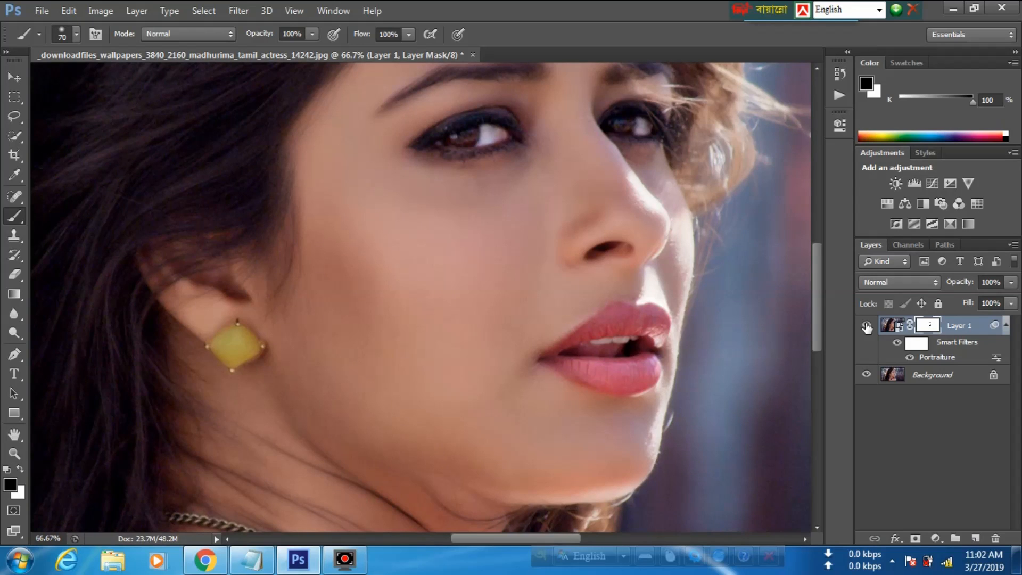
pyautogui.hotkey('ctrl', '-')
pyautogui.hotkey('ctrl', '-')
pyautogui.hotkey('ctrl', '-')
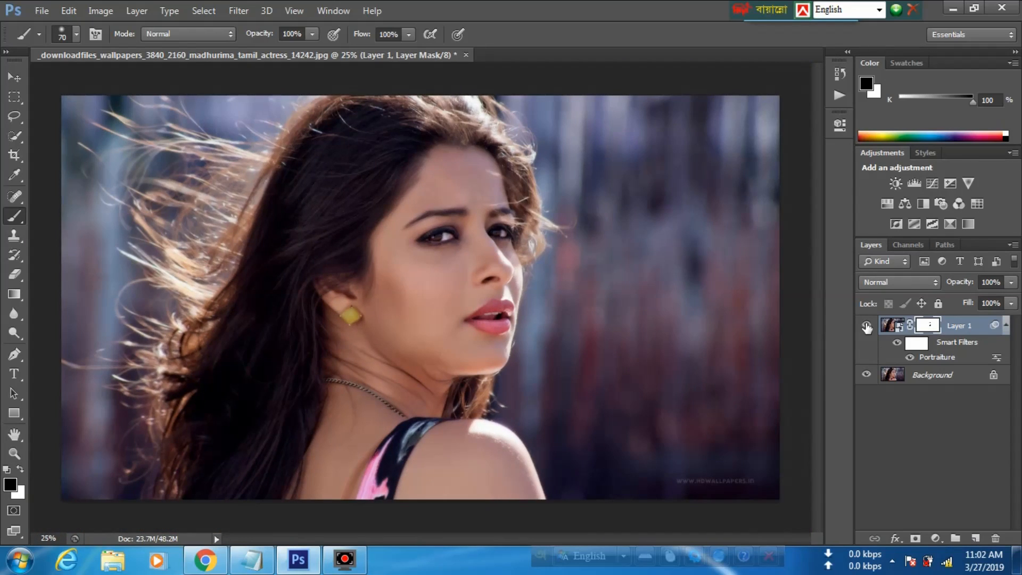